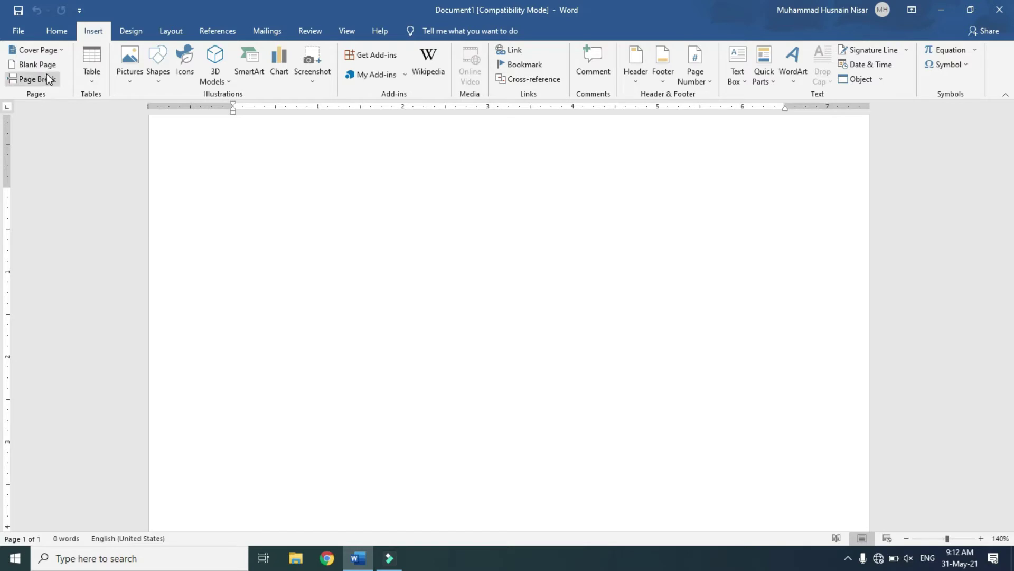
Step: Add the Banded cover page, then remove it again
left_click(60, 49)
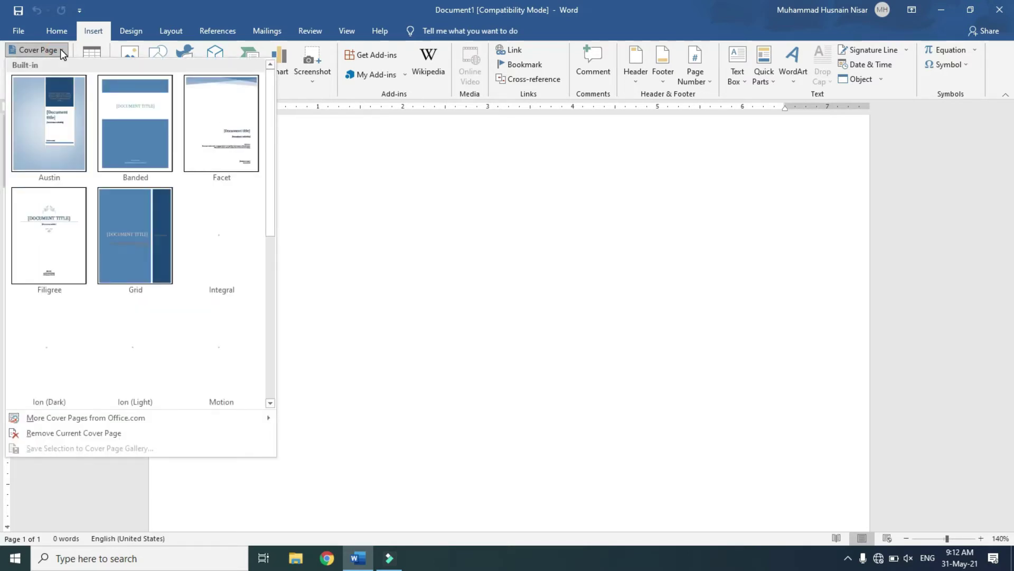
left_click(130, 128)
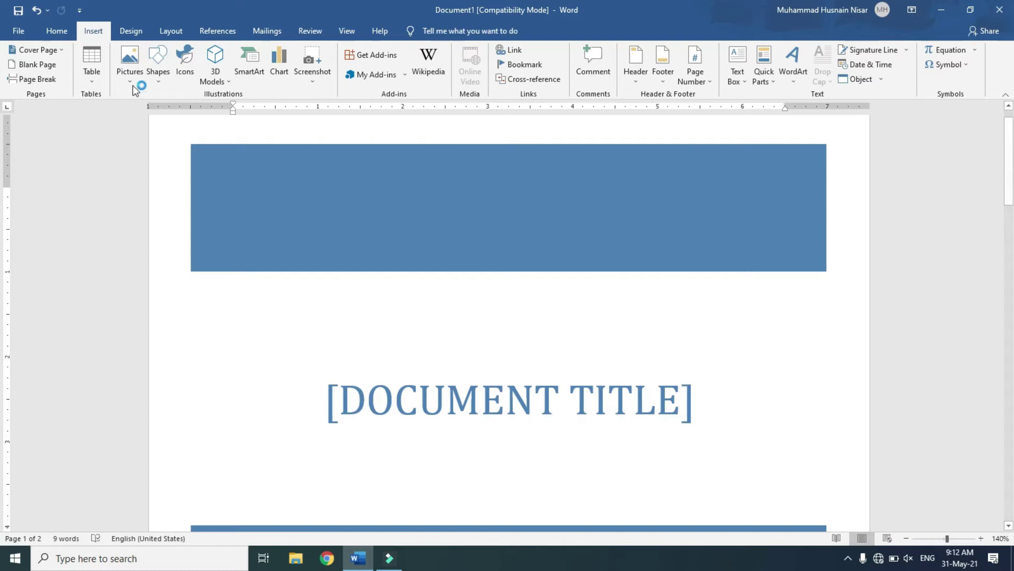
left_click(63, 50)
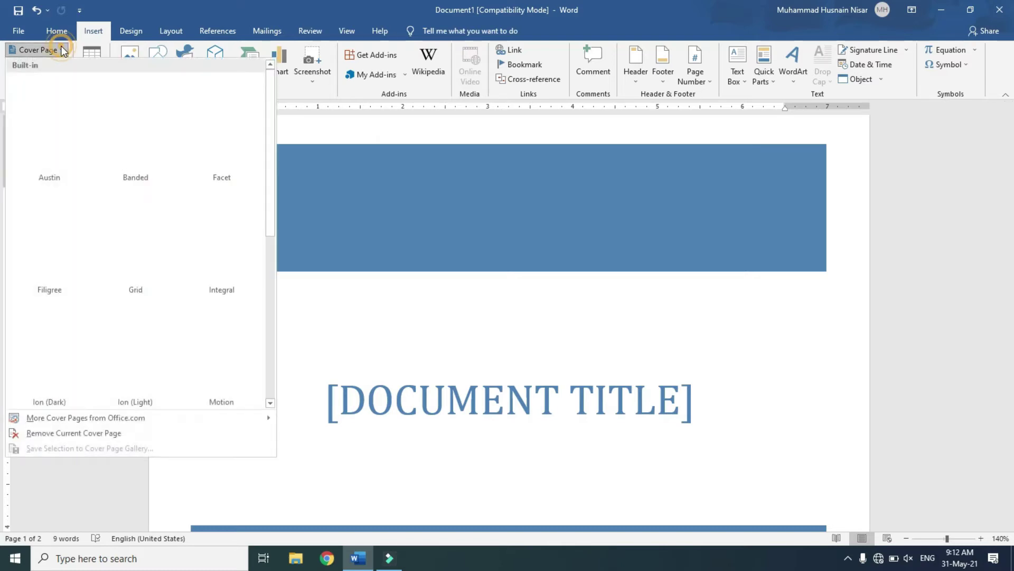
left_click(50, 434)
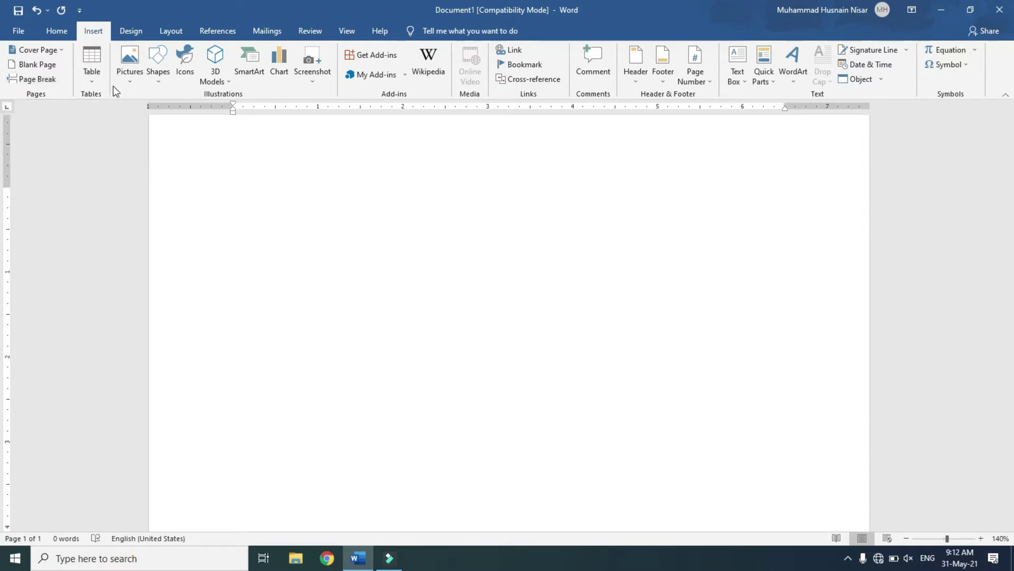
Step: Insert an empty table with 6 columns and 8 rows
left_click(90, 82)
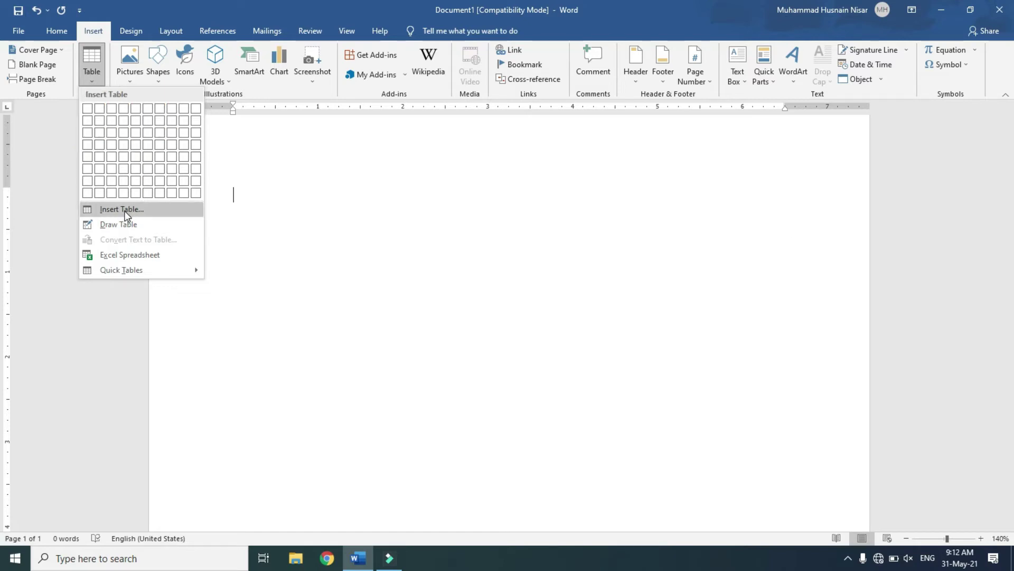
left_click(127, 211)
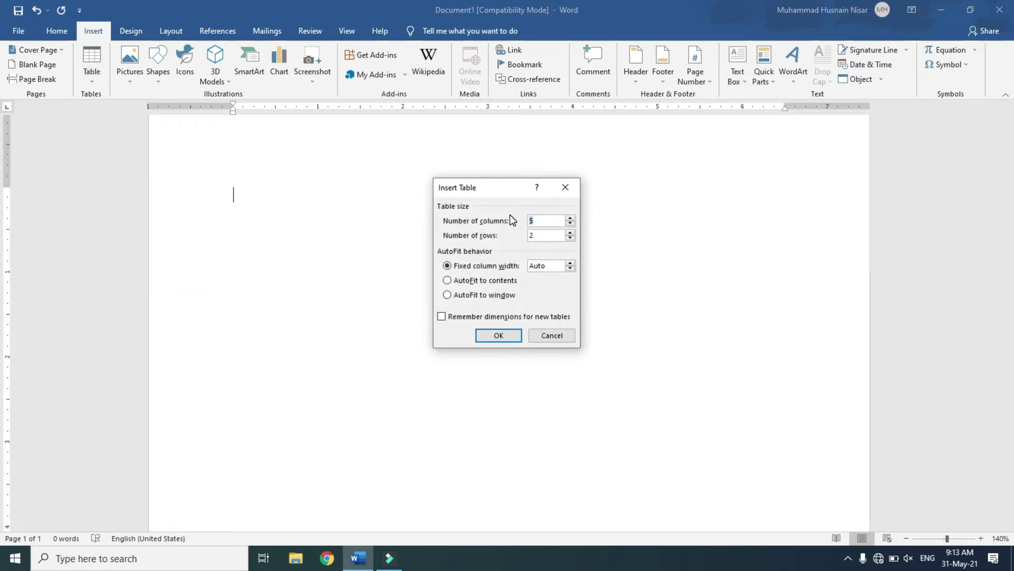
left_click(570, 219)
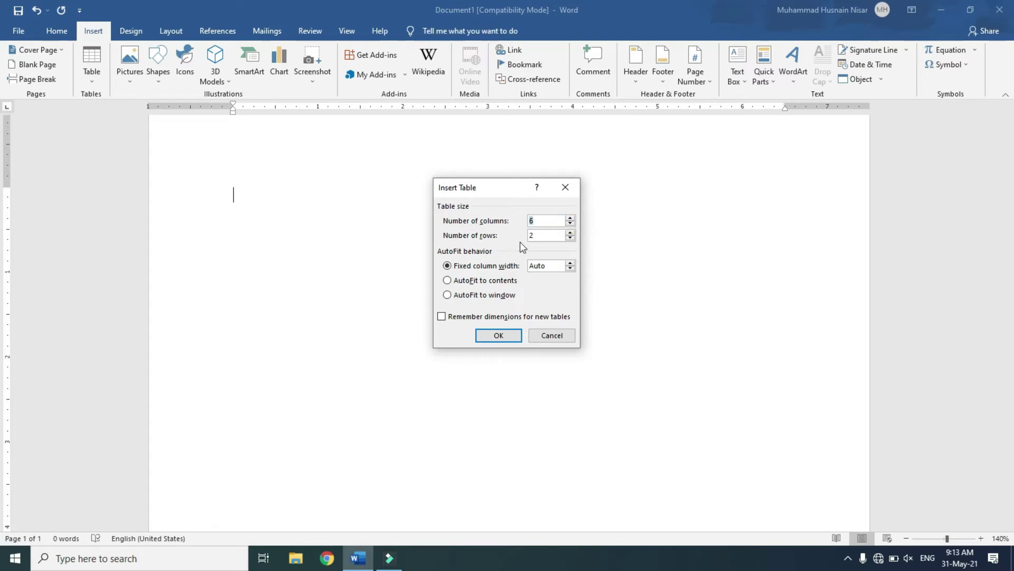
left_click(570, 233)
left_click(570, 233)
left_click(570, 233)
left_click(570, 233)
left_click(570, 233)
left_click(570, 233)
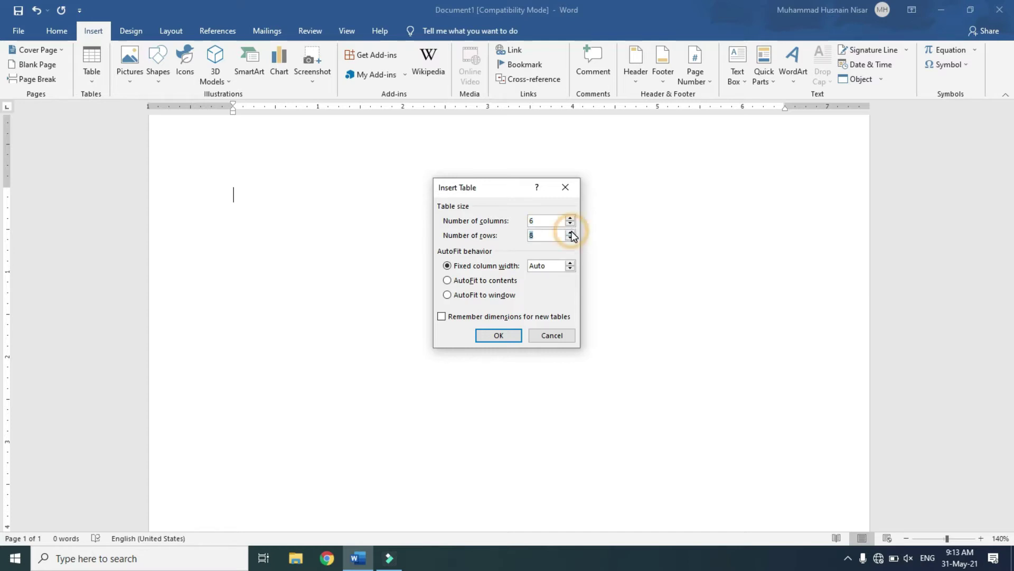
left_click(487, 333)
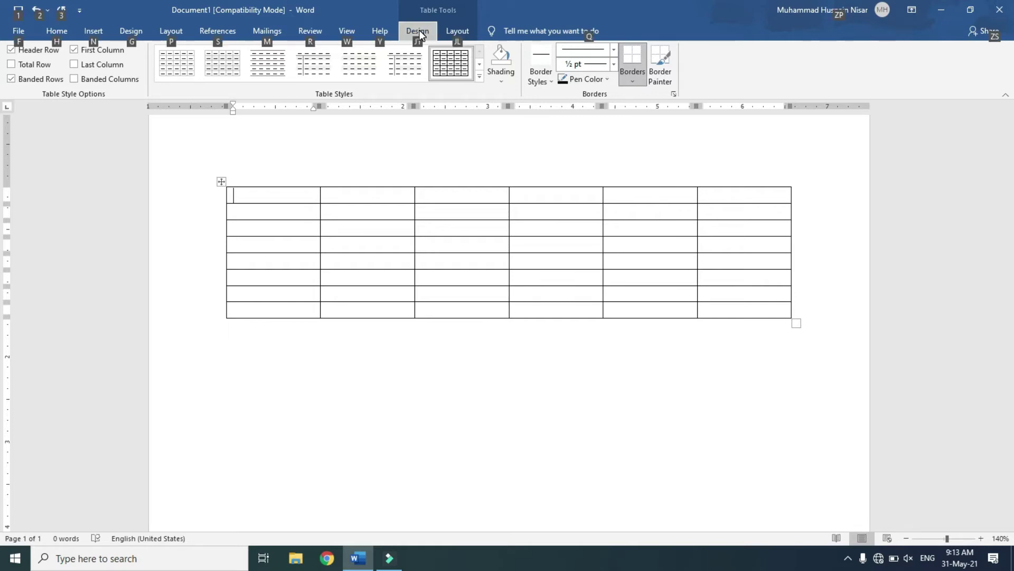
left_click(396, 340)
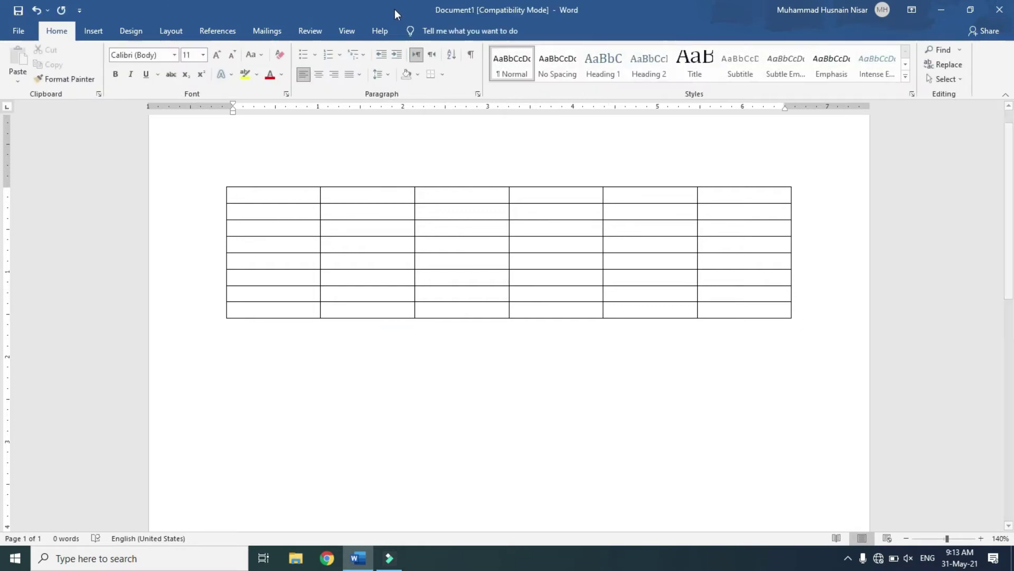
left_click(385, 219)
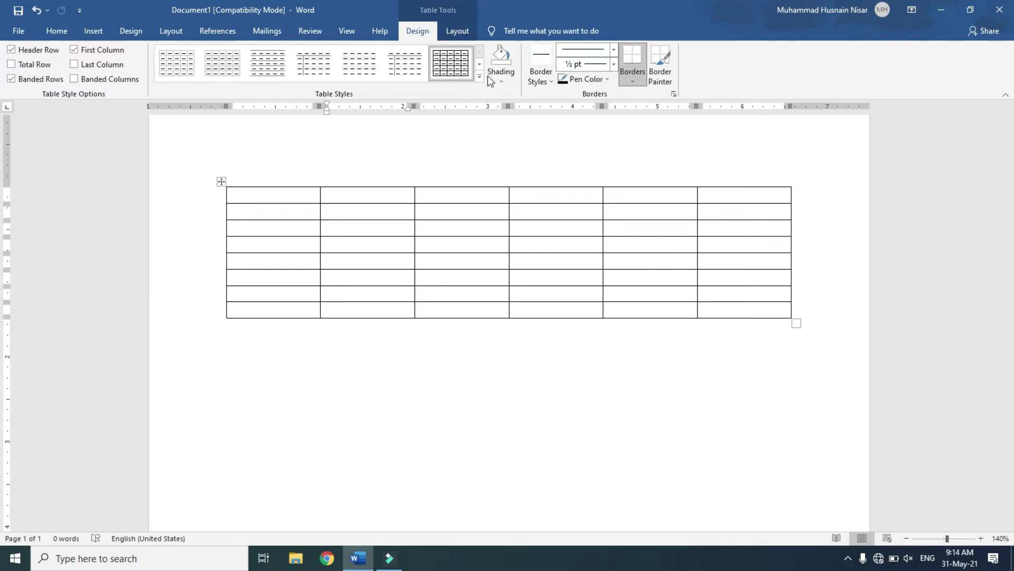
left_click(94, 31)
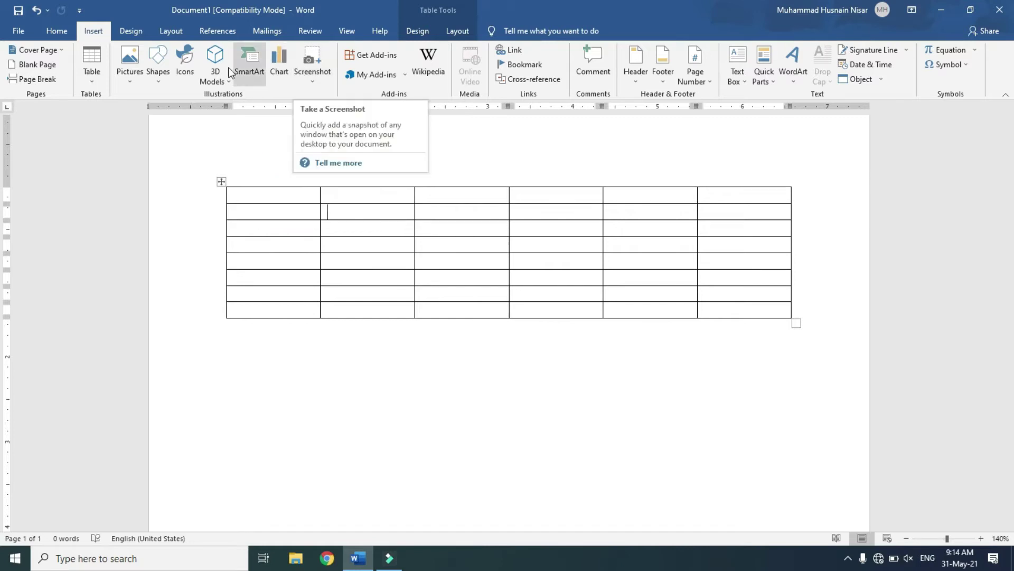
Step: Browse the Pictures, Shapes, Icons and 3D Models menus, dismissing the offline icons message
left_click(119, 75)
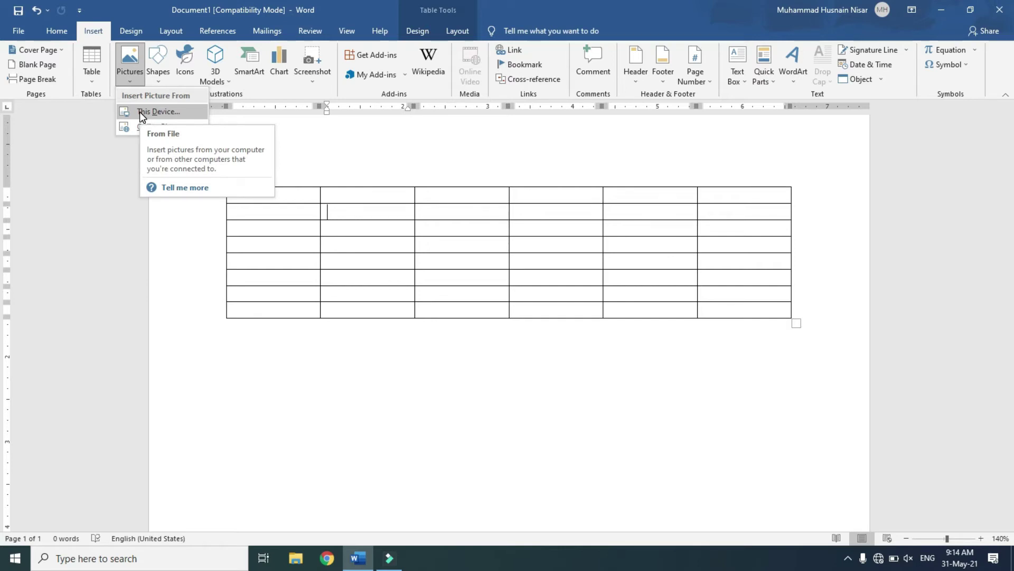
left_click(159, 75)
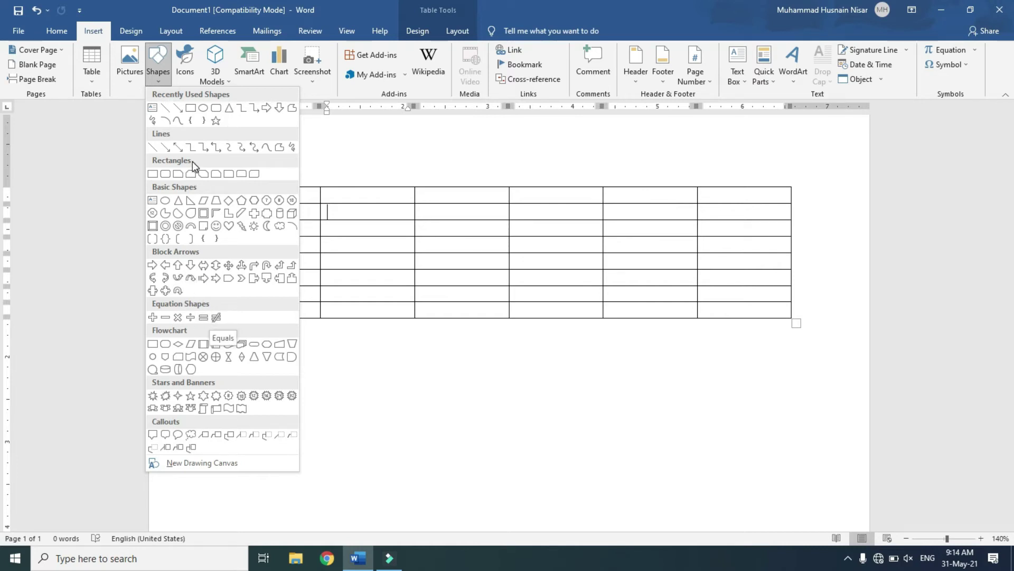
left_click(183, 71)
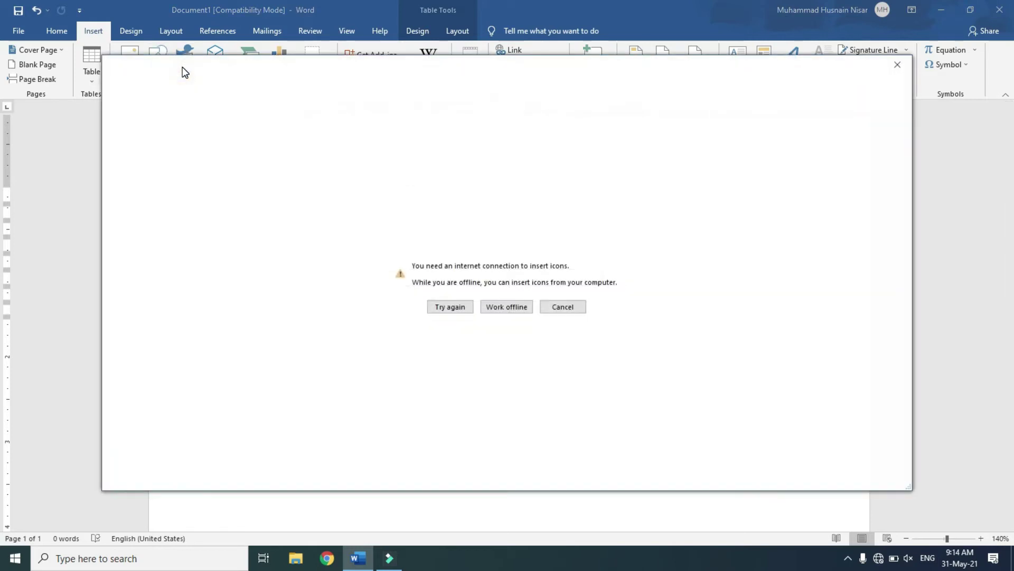
left_click(563, 308)
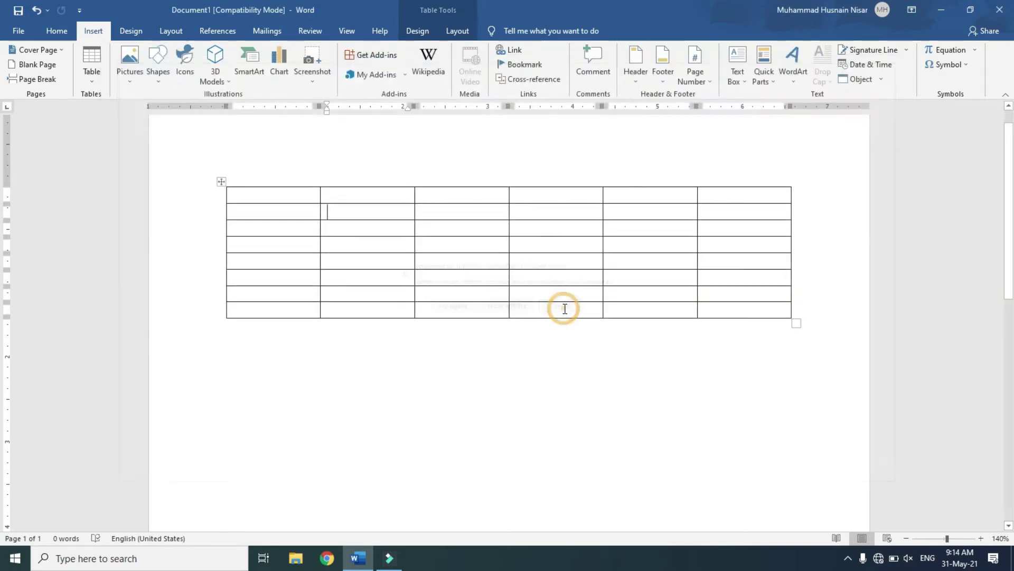
left_click(215, 79)
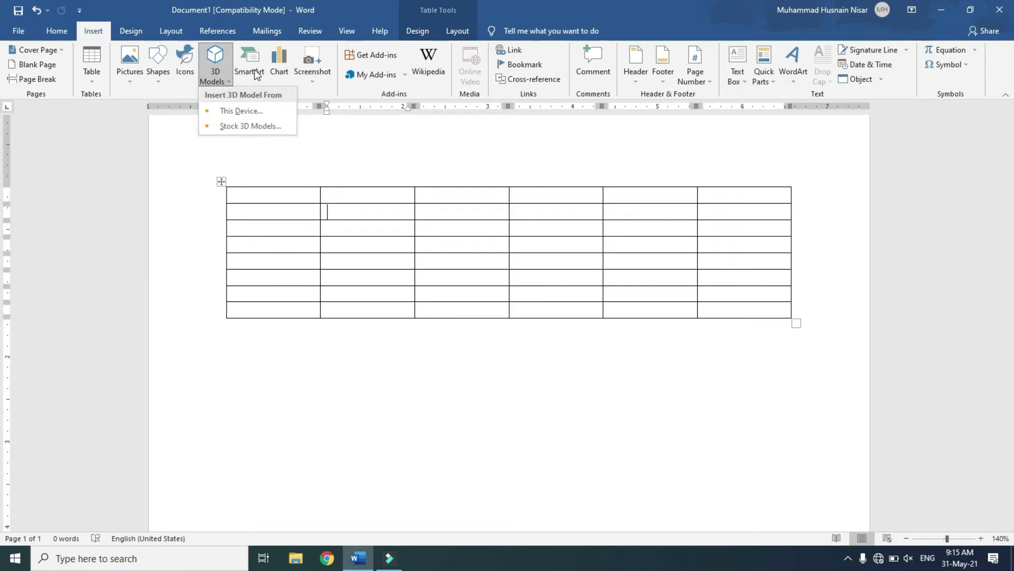
Step: Preview the Pie, Bar, Area and Column chart types, then cancel without adding a chart
left_click(278, 62)
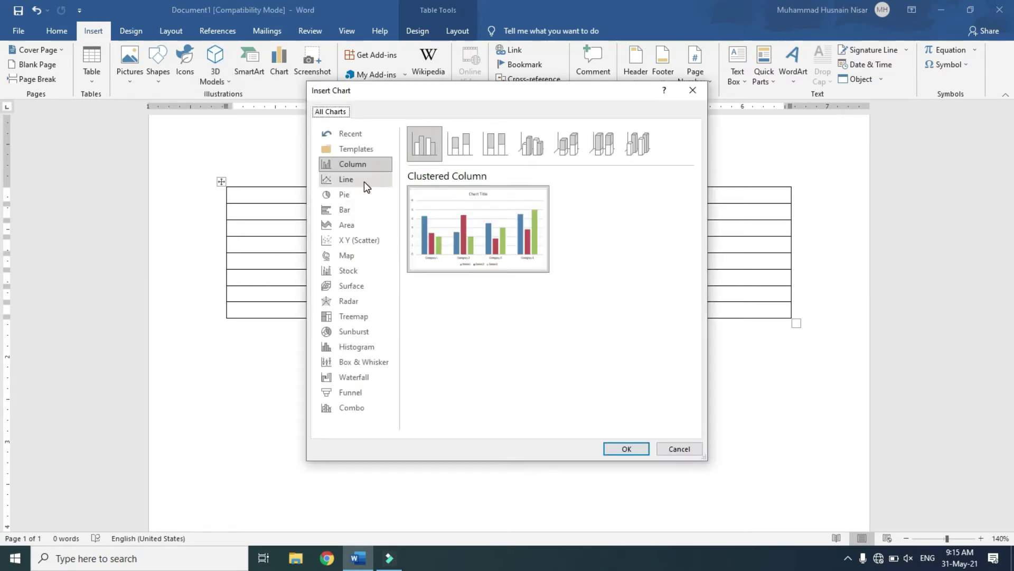
left_click(357, 195)
left_click(363, 214)
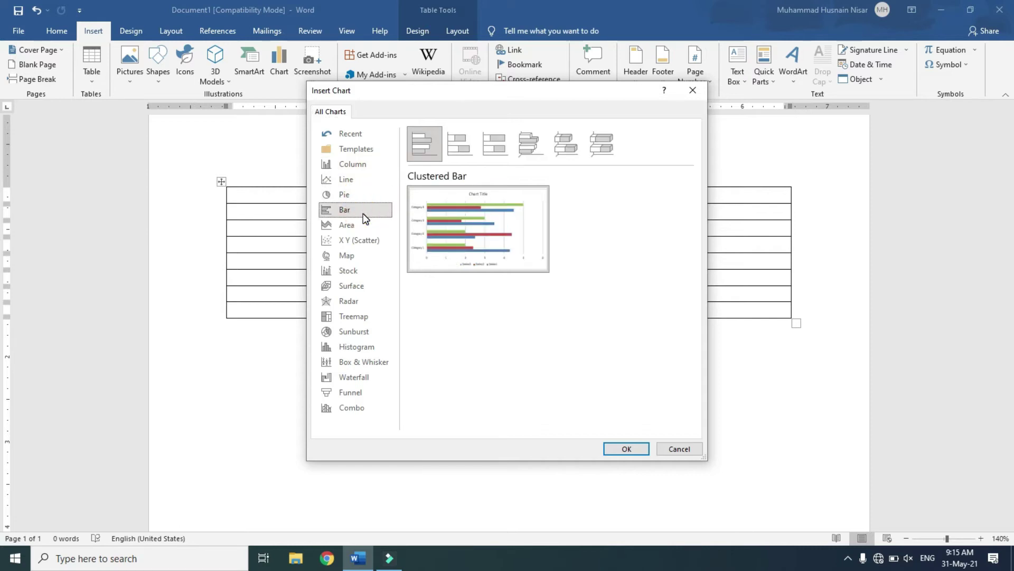
left_click(364, 226)
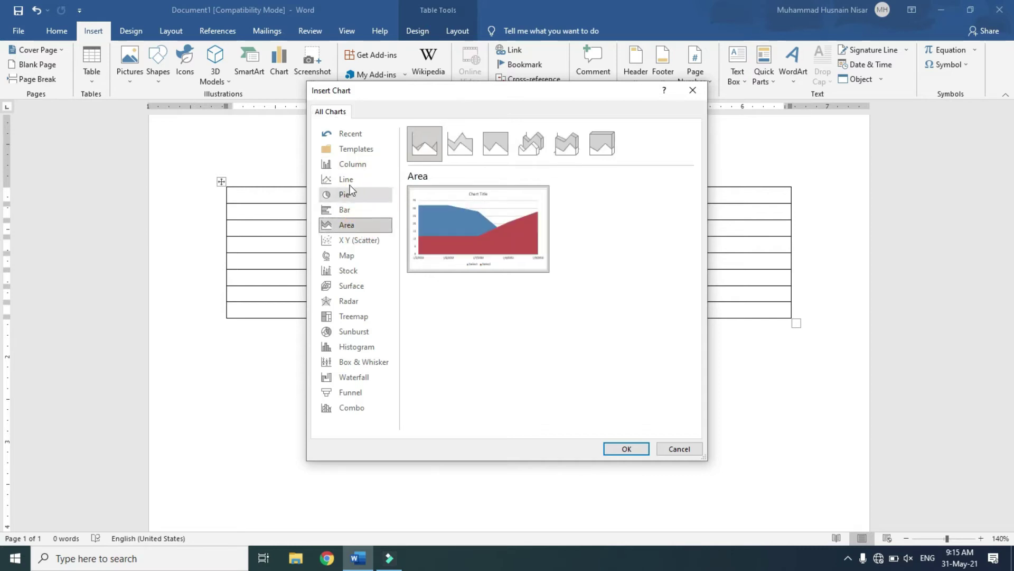
left_click(349, 166)
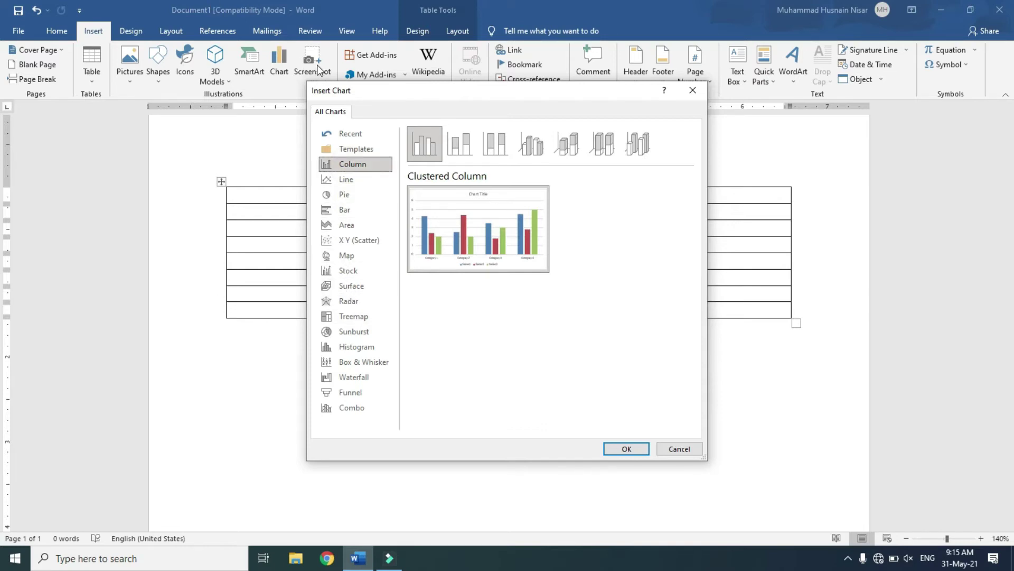
key("Escape")
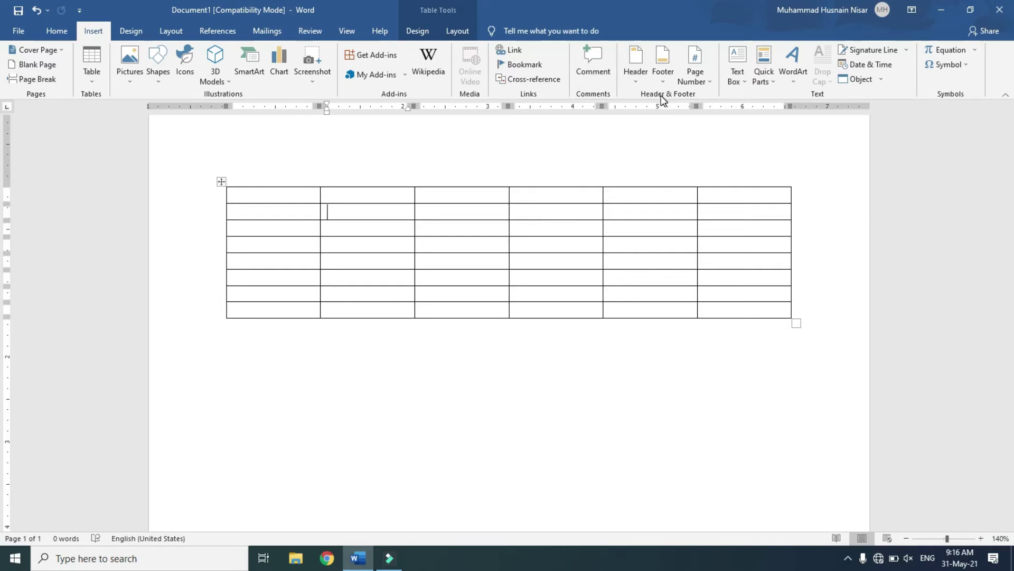
Step: Edit the page header and bring up the Blank, Austin, Banded and Facet footer designs
key("ctrl+End")
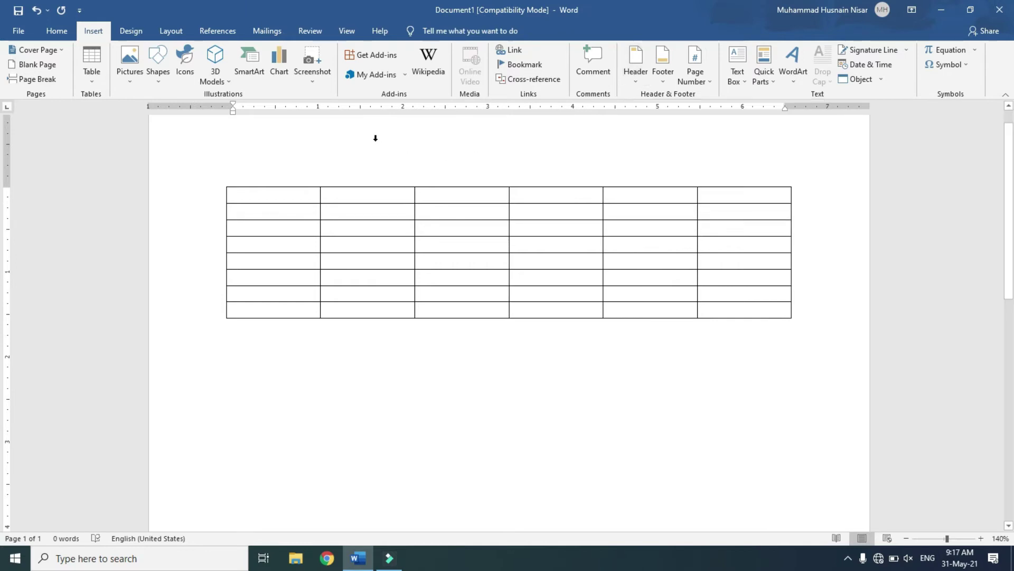
left_click(370, 155)
double_click(370, 154)
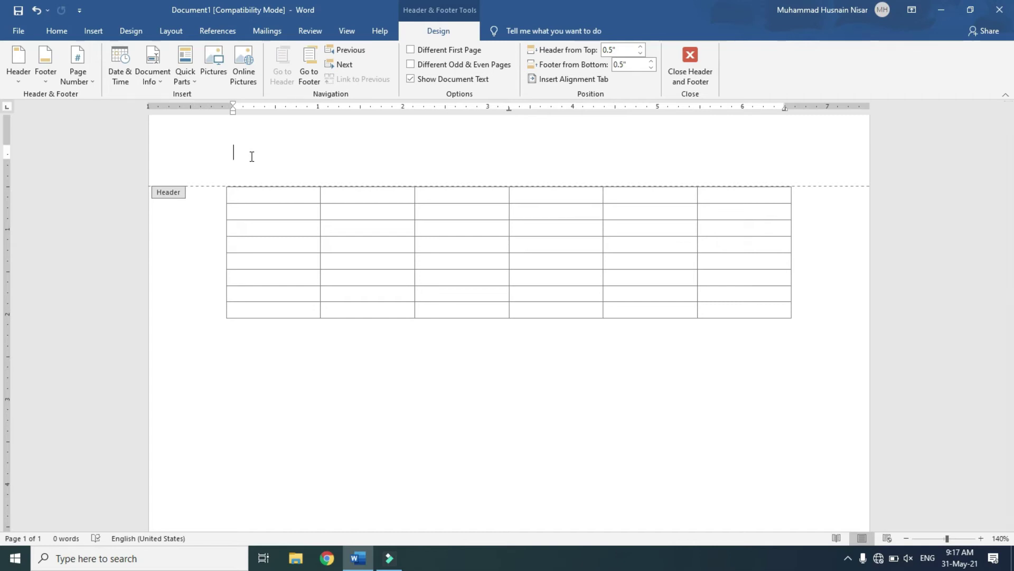
left_click(93, 31)
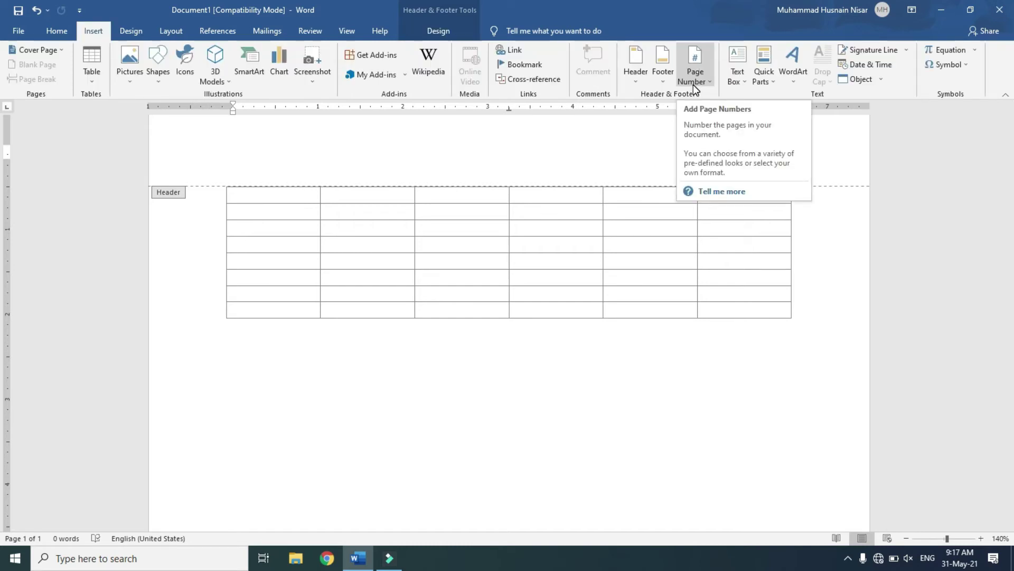
left_click(665, 80)
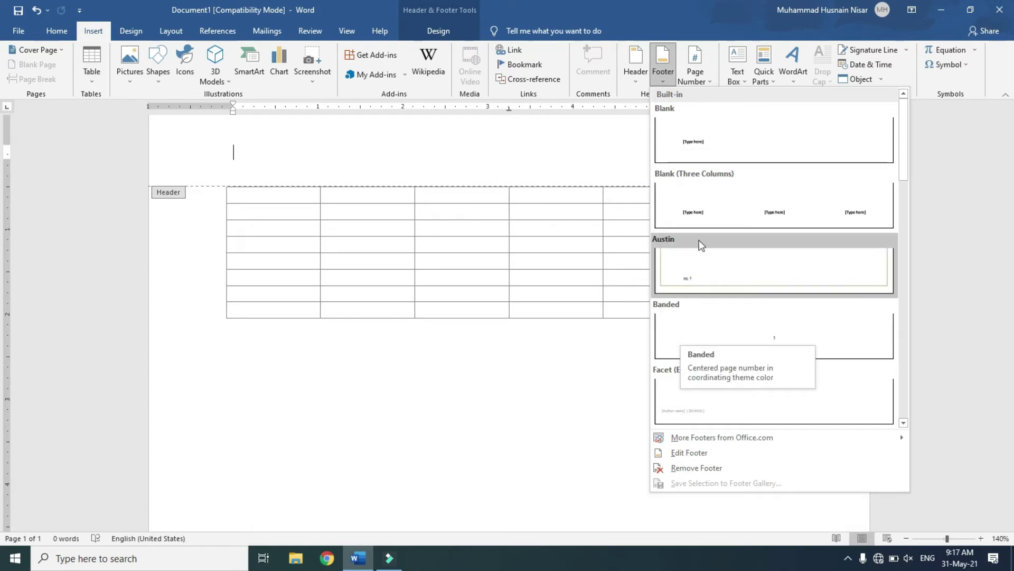
Step: Add the Blank (Three Columns) footer with three [Type here] placeholders
left_click(706, 214)
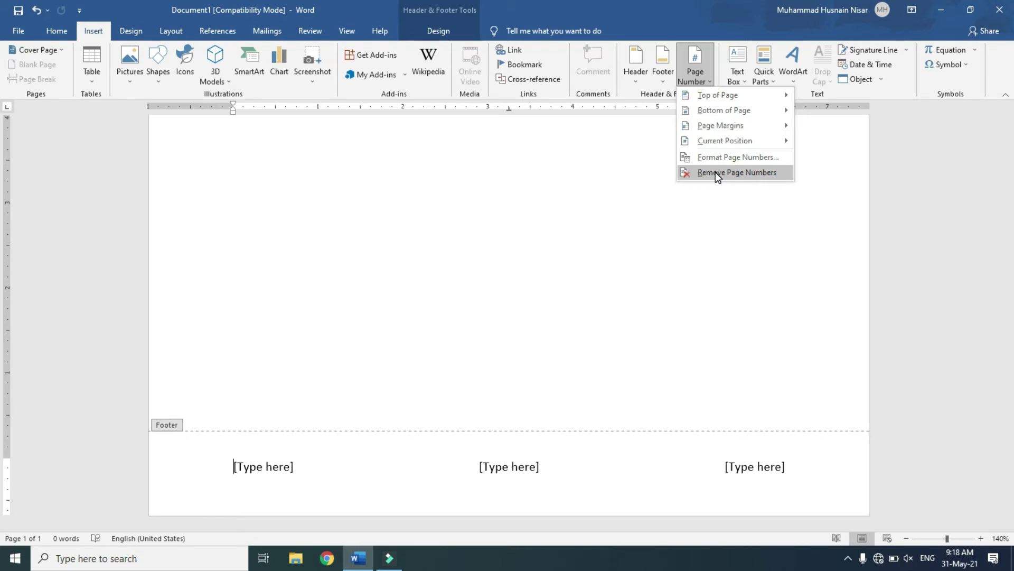
Step: Insert a Simple Text Box and replace its placeholder with 'Update Knowledge Official'
left_click(737, 62)
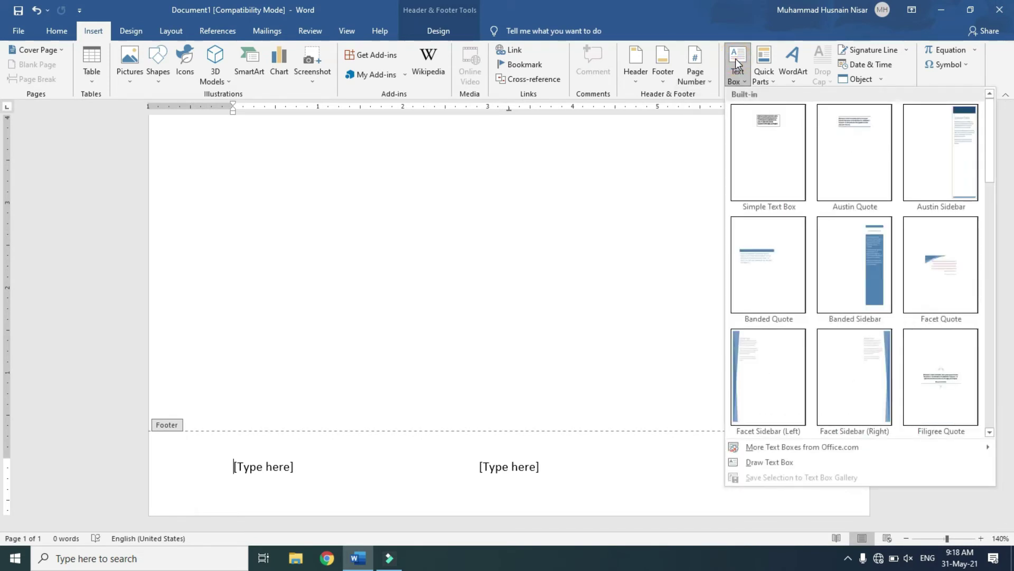
left_click(764, 122)
left_click(510, 450)
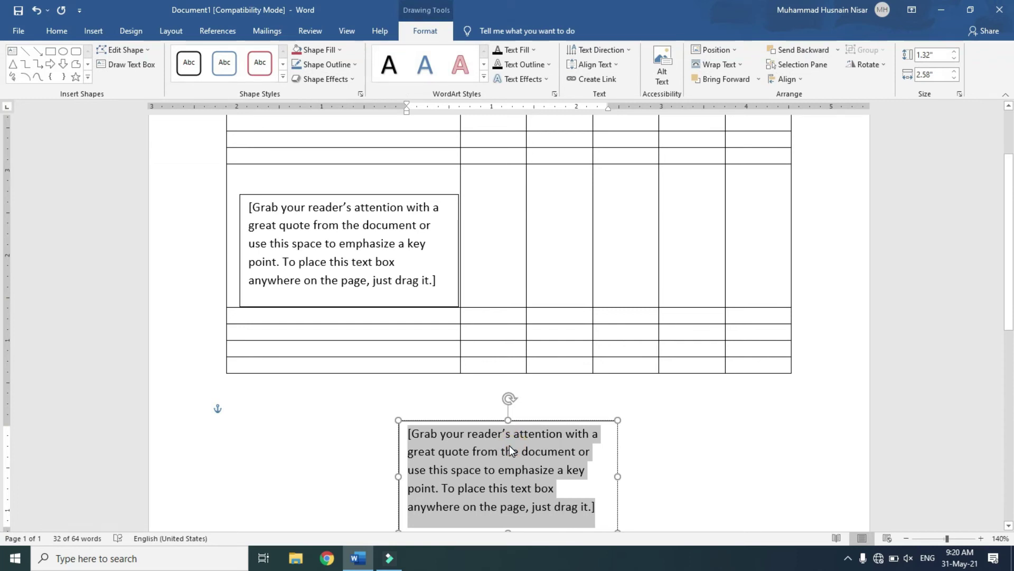
type("Update Knowle")
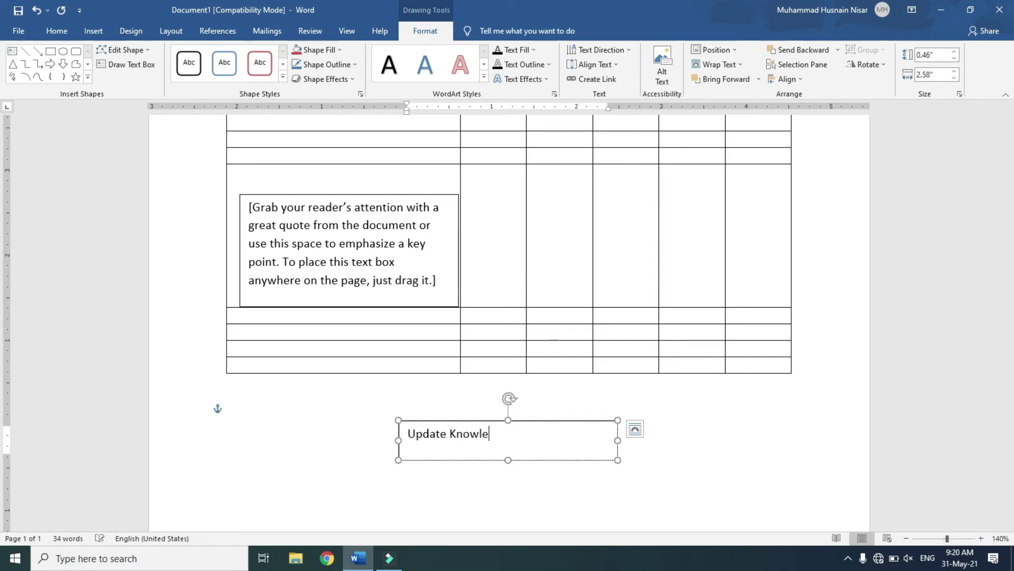
type("dge Official")
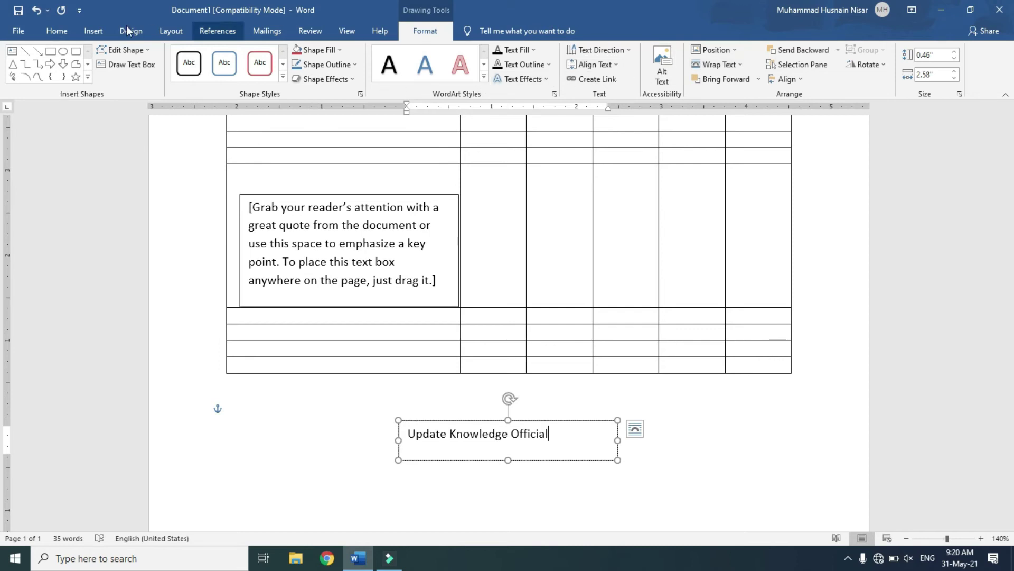
Step: Turn the text box's 'Update Knowledge Official' into pink WordArt and place it below the box
left_click(96, 30)
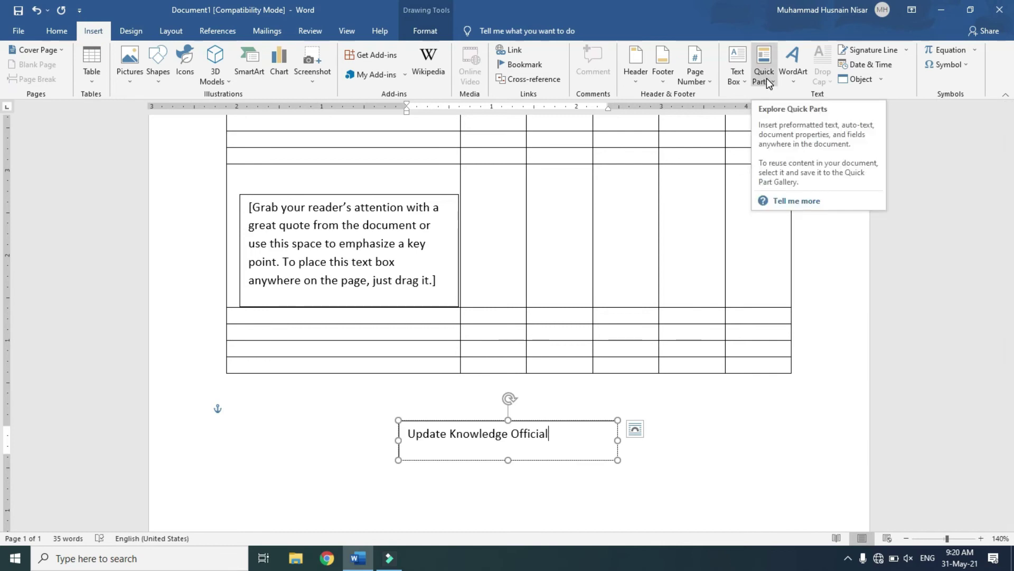
key("Escape")
key("alt")
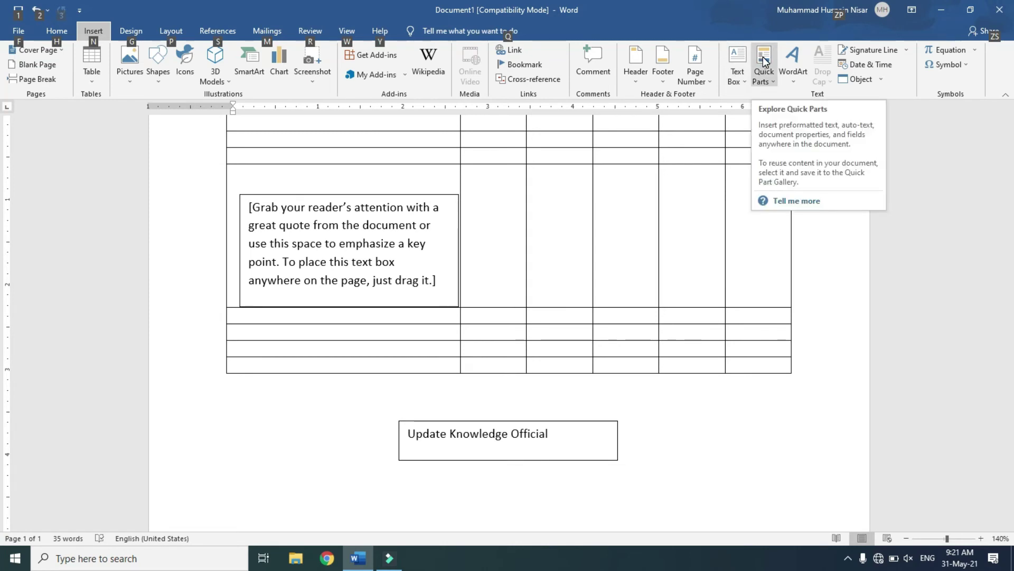
left_click(255, 410)
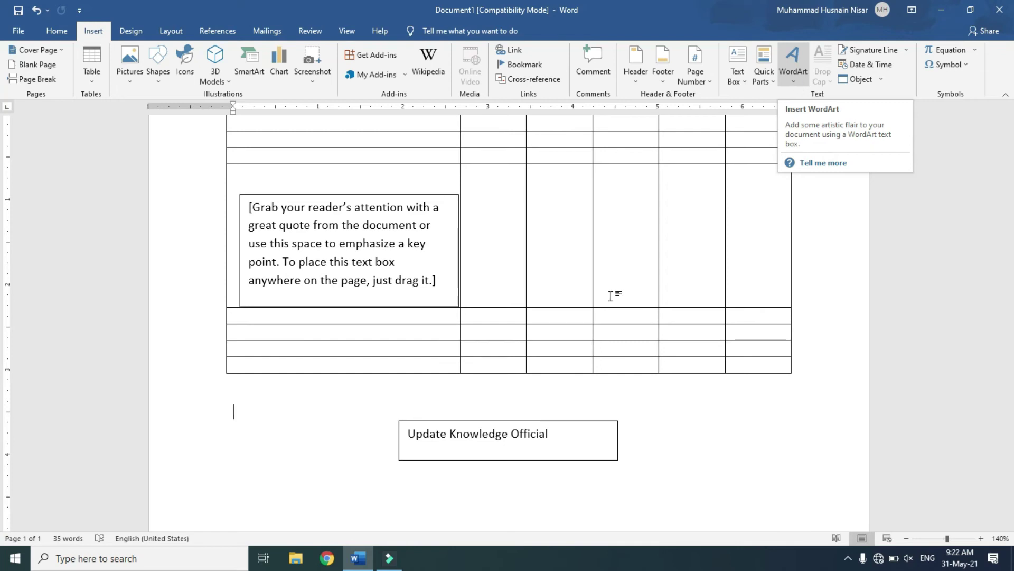
left_click(409, 431)
left_click_drag(410, 431, 543, 443)
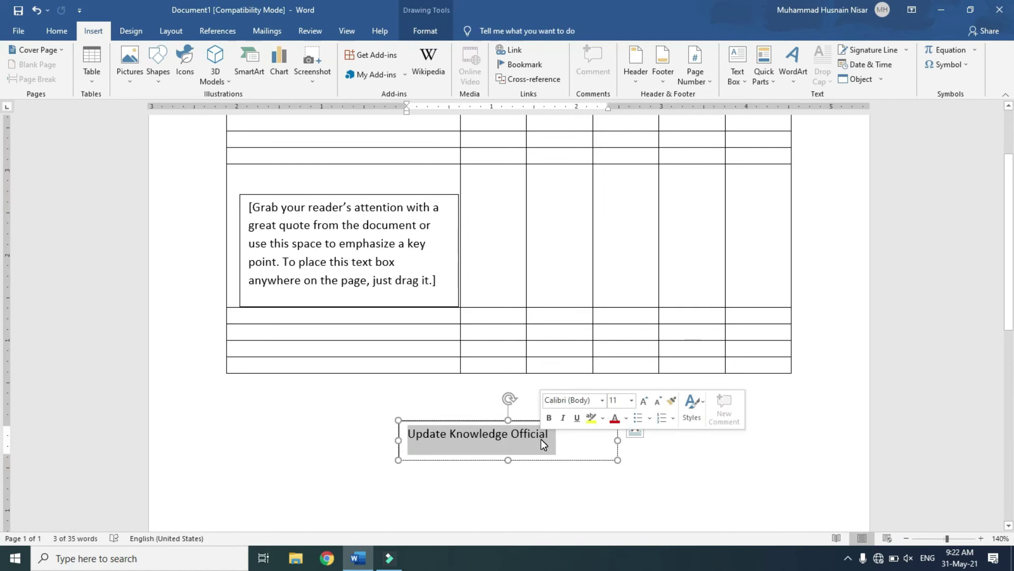
left_click(792, 69)
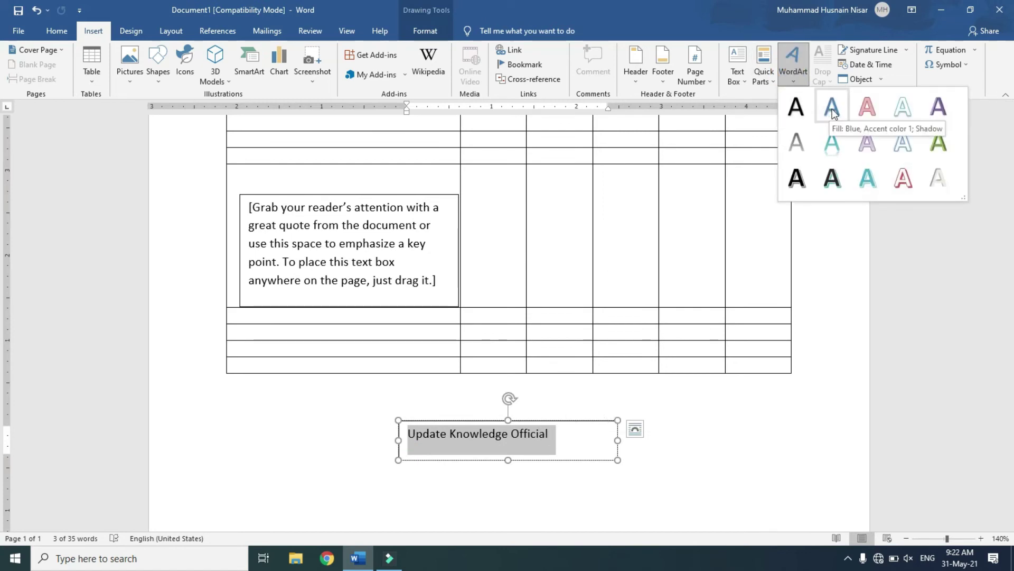
left_click(865, 114)
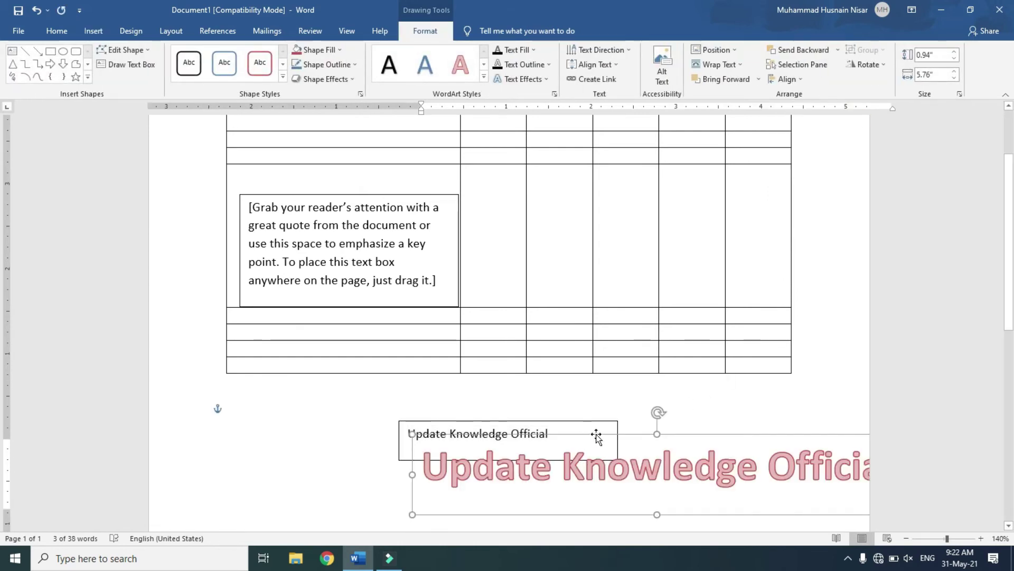
left_click_drag(626, 434, 455, 460)
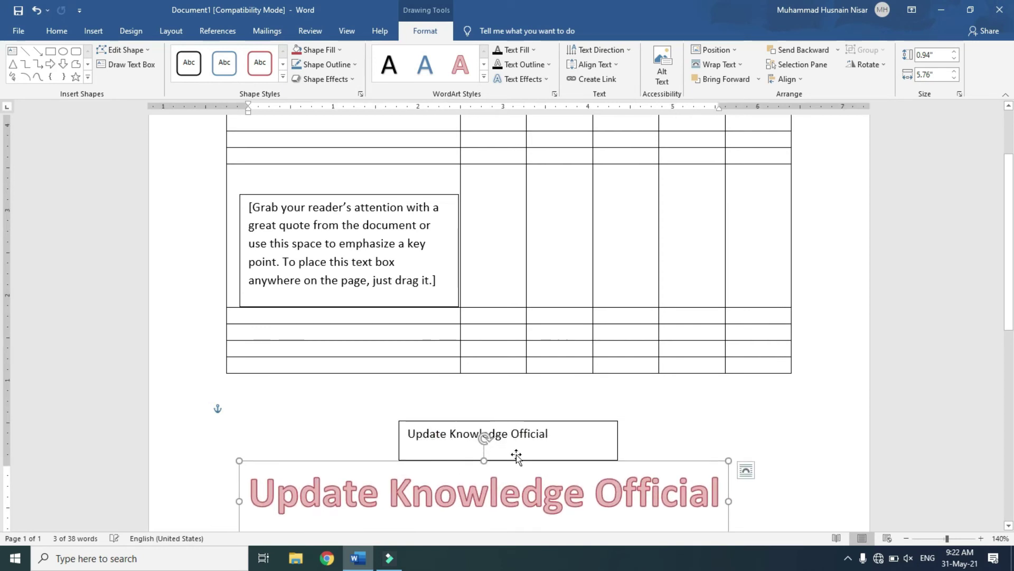
left_click(644, 427)
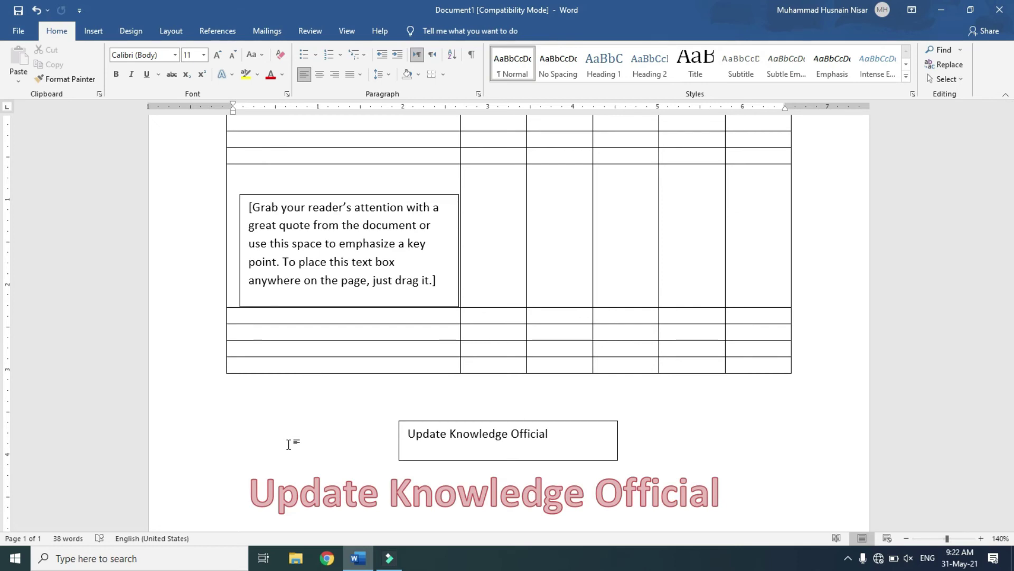
left_click(93, 33)
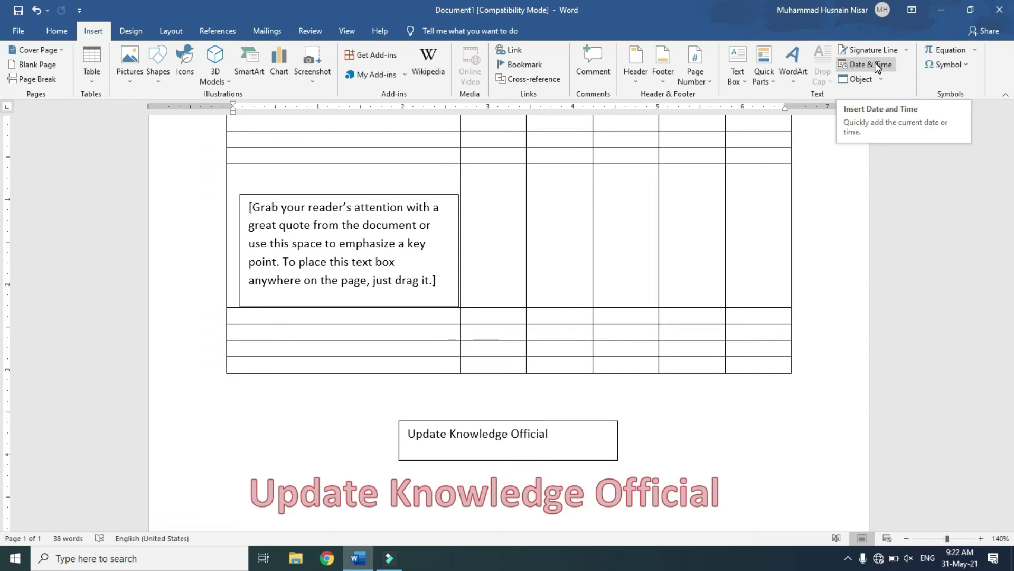
left_click(874, 63)
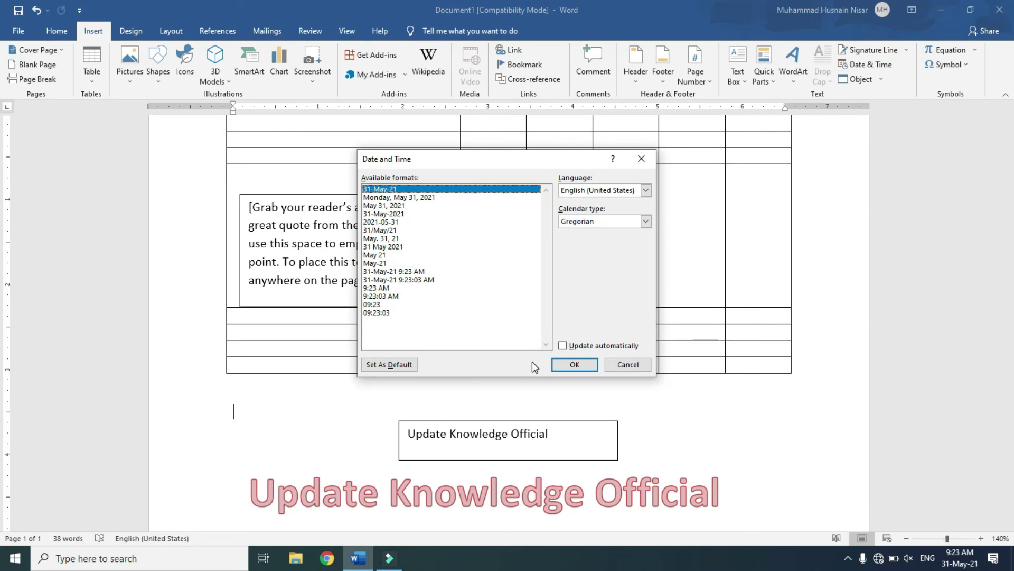
left_click(631, 364)
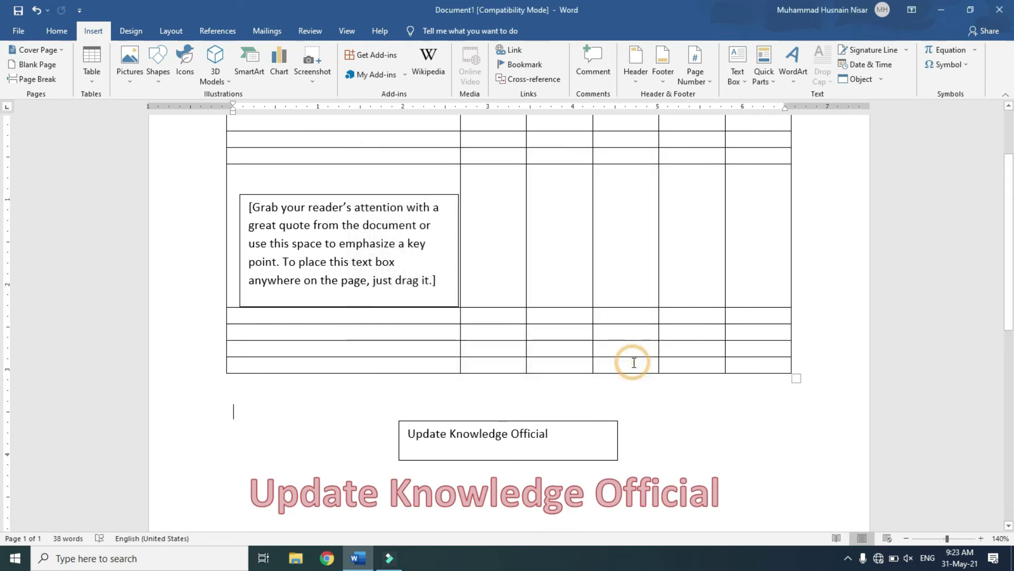
Step: Add an empty 'Type equation here.' equation placeholder below the table
left_click(881, 79)
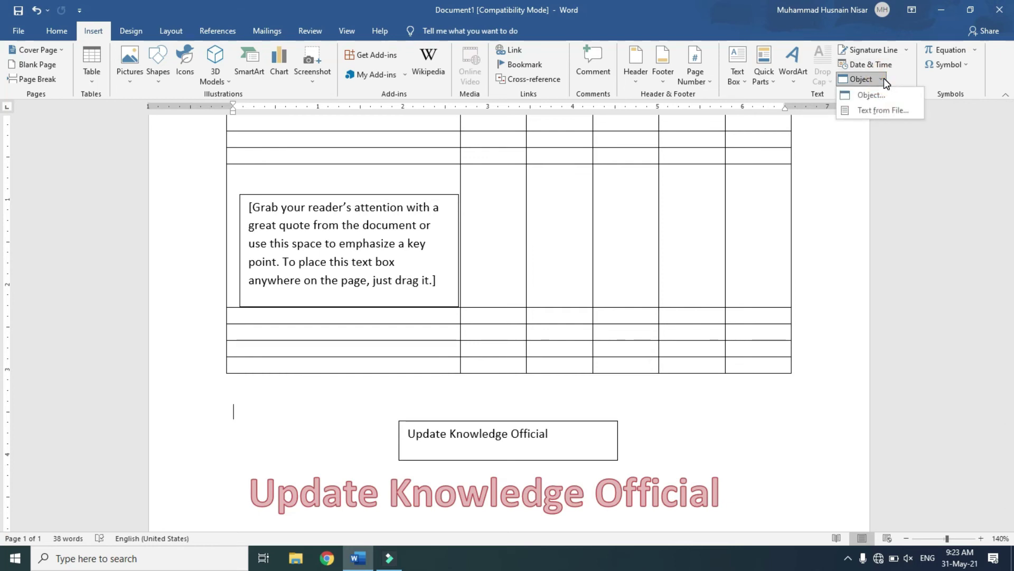
left_click(883, 148)
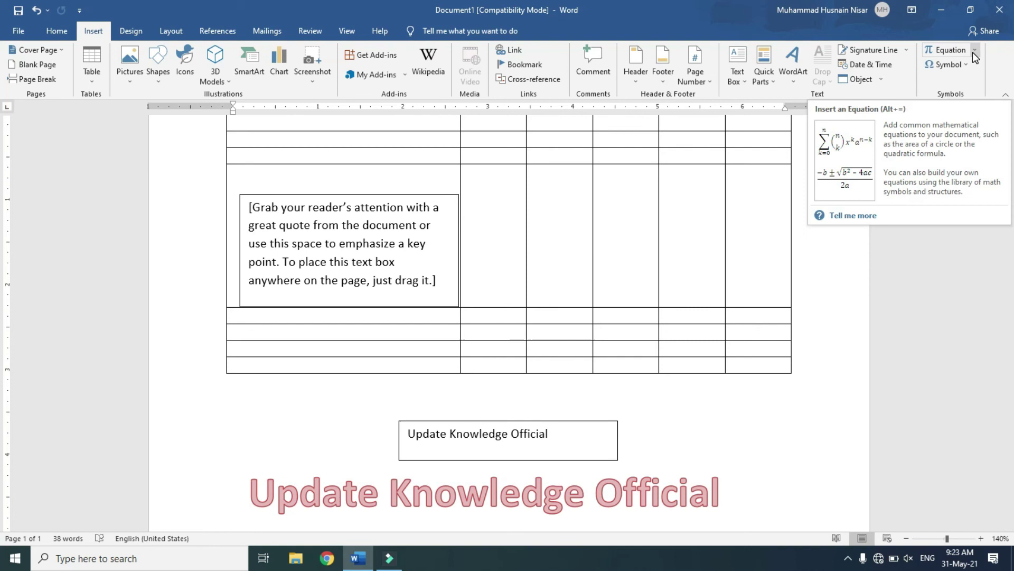
left_click(950, 48)
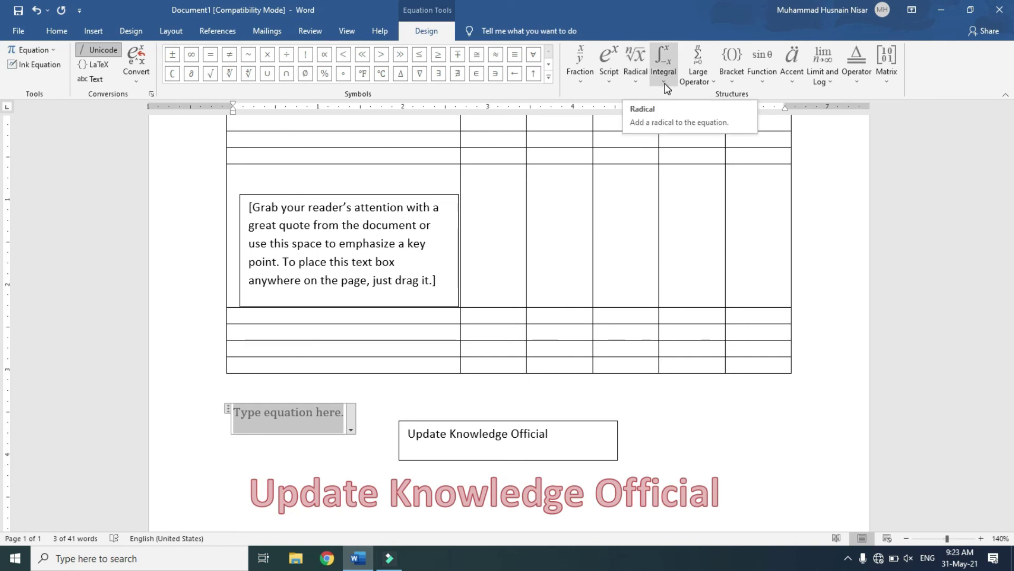
left_click(261, 415)
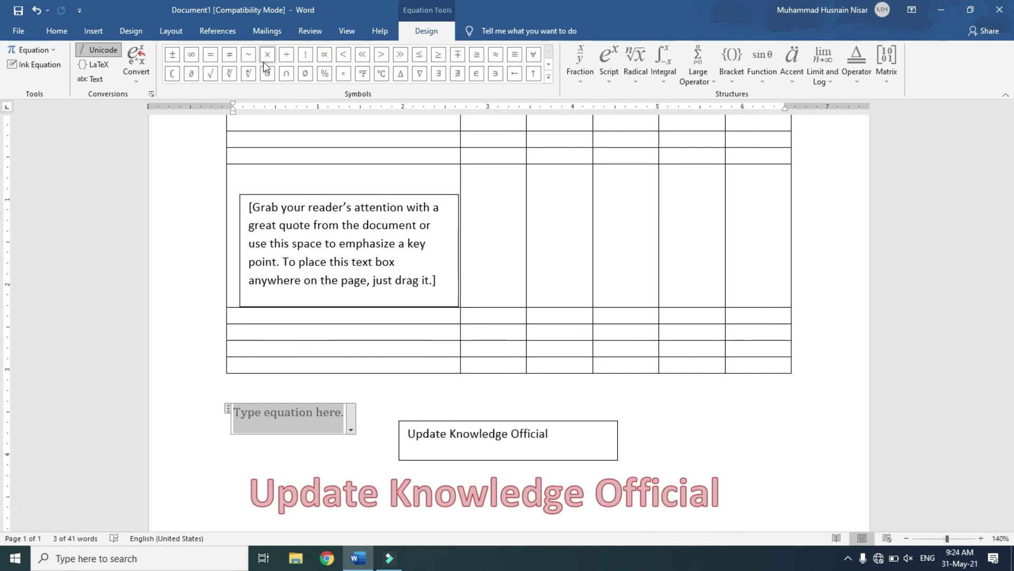
left_click(86, 30)
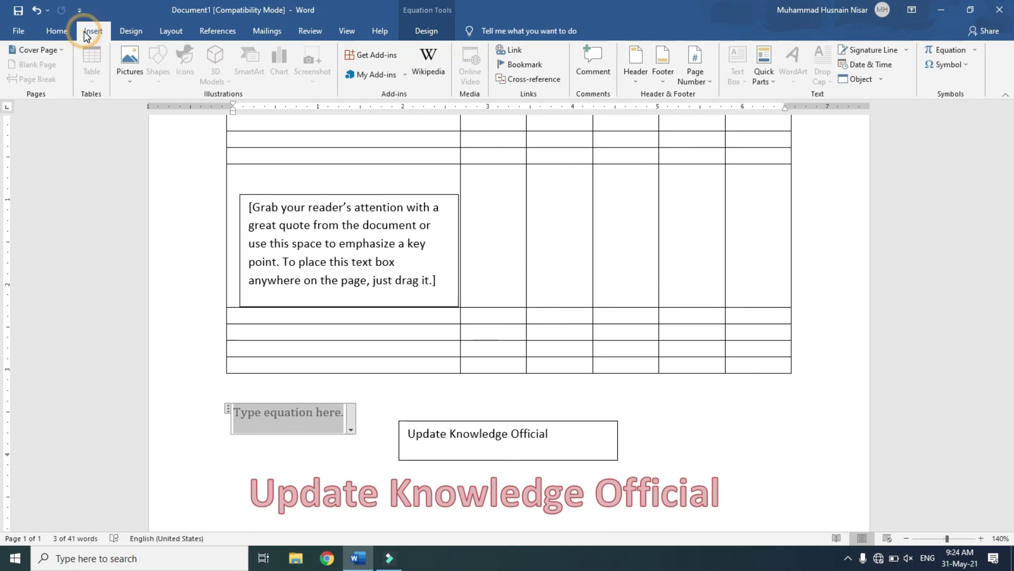
Step: Open More Symbols and scroll the grid to the Combining Diacritical Marks set
left_click(965, 66)
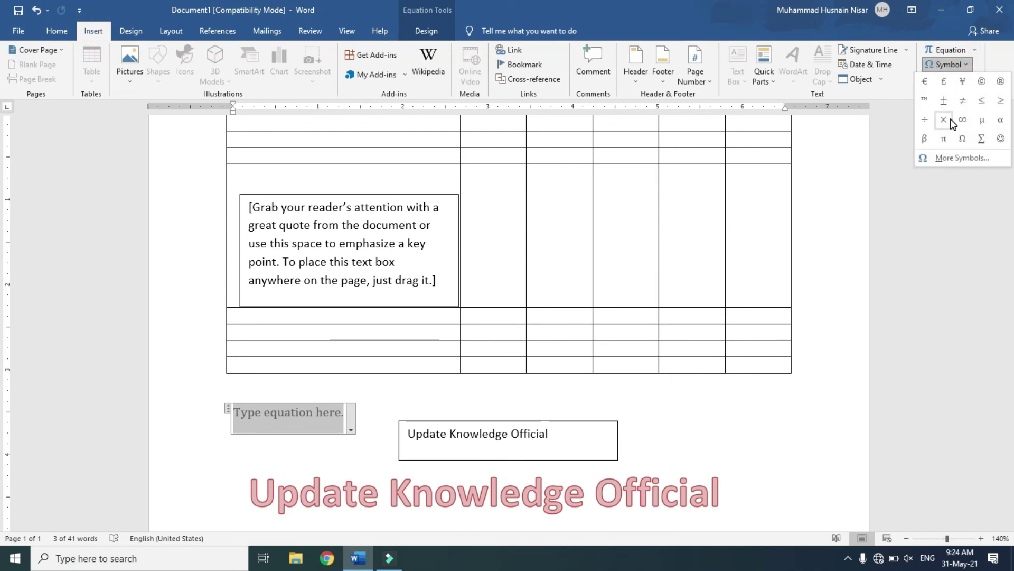
left_click(947, 157)
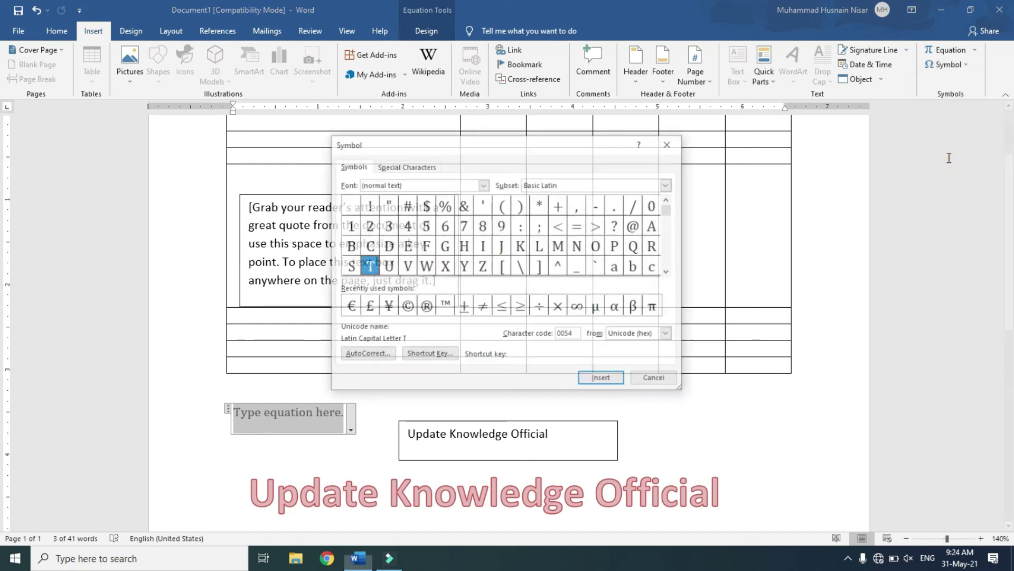
left_click(668, 273)
left_click_drag(667, 272, 665, 270)
Step: Cancel the Symbol dialog without inserting any symbol
left_click(653, 384)
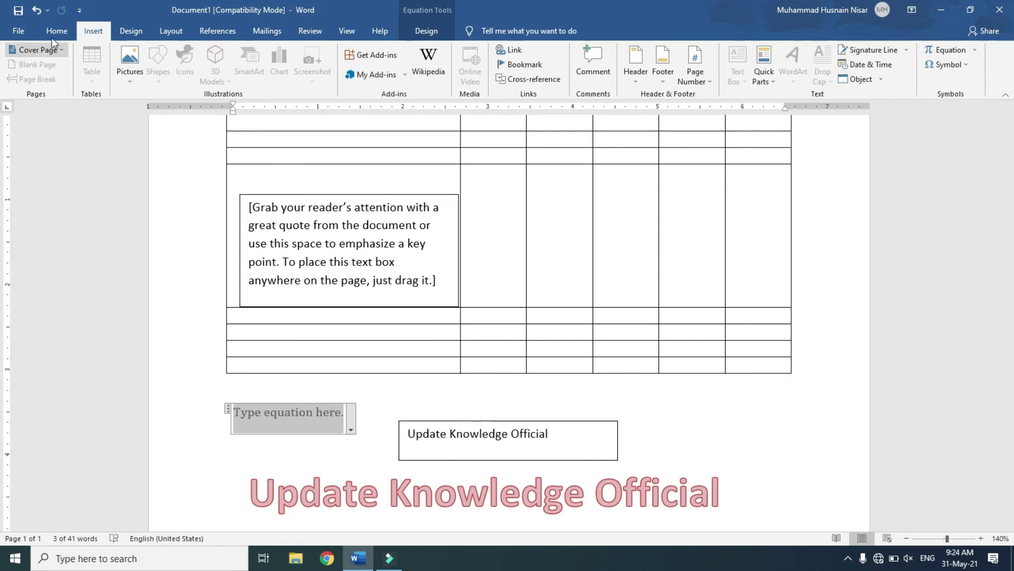